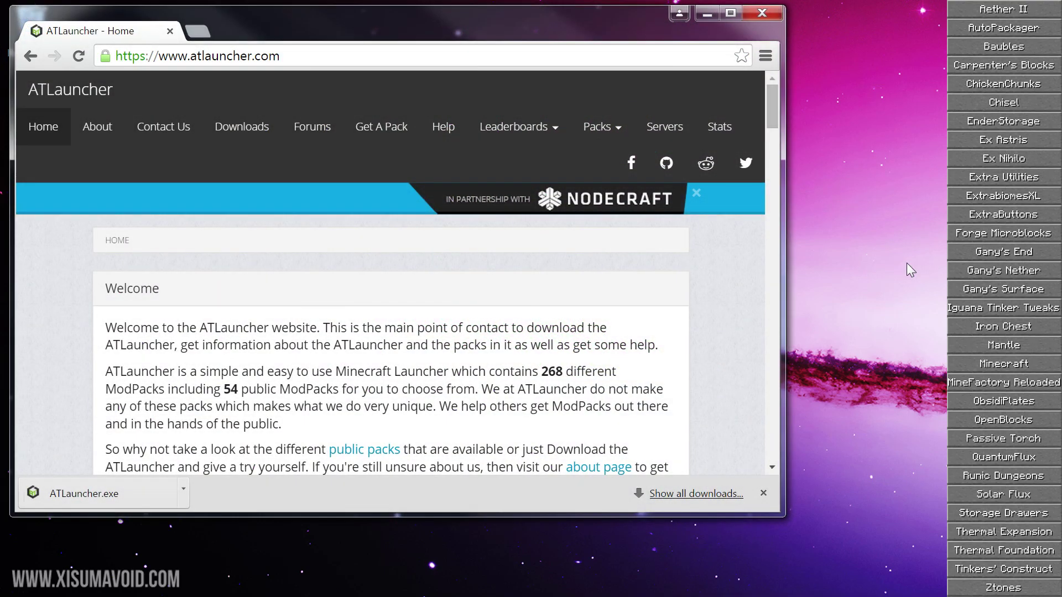
Open the ATLauncher website's Downloads page and look over the Windows (.exe) download button
click(292, 53)
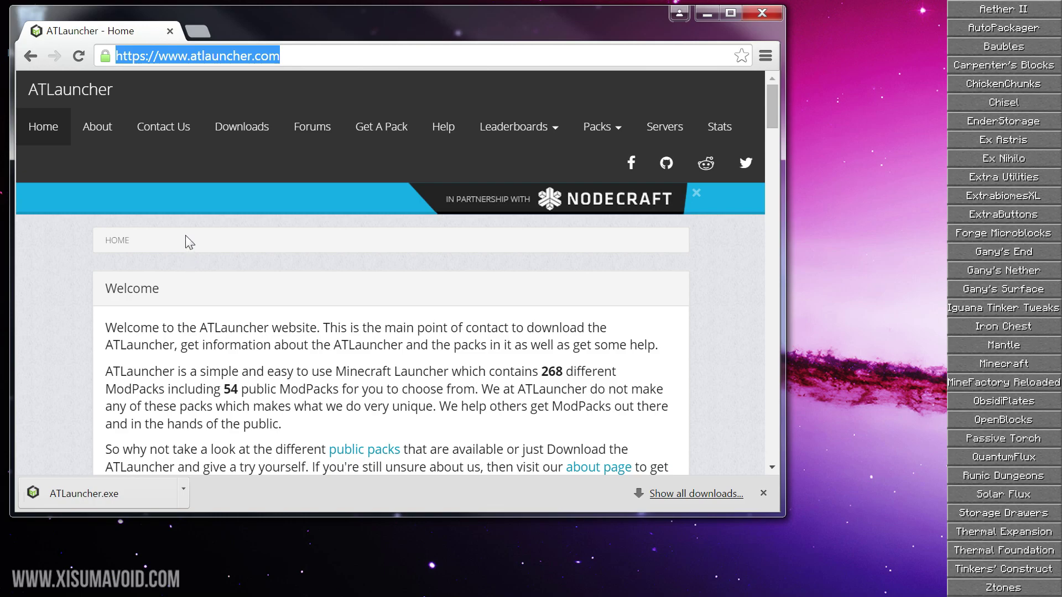
click(228, 136)
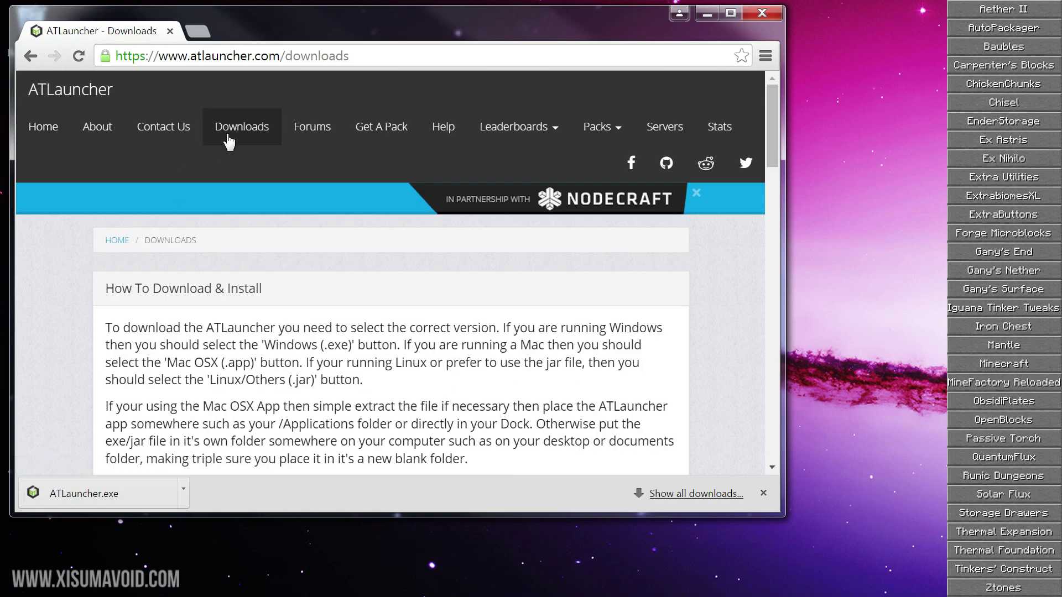
scroll(313, 320, down, 10)
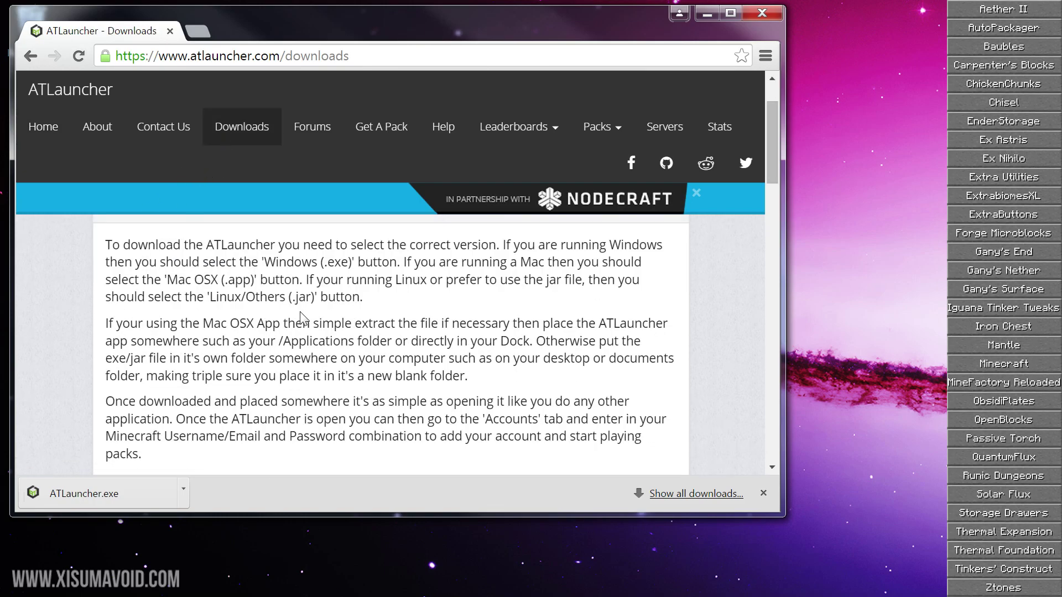
scroll(290, 323, up, 8)
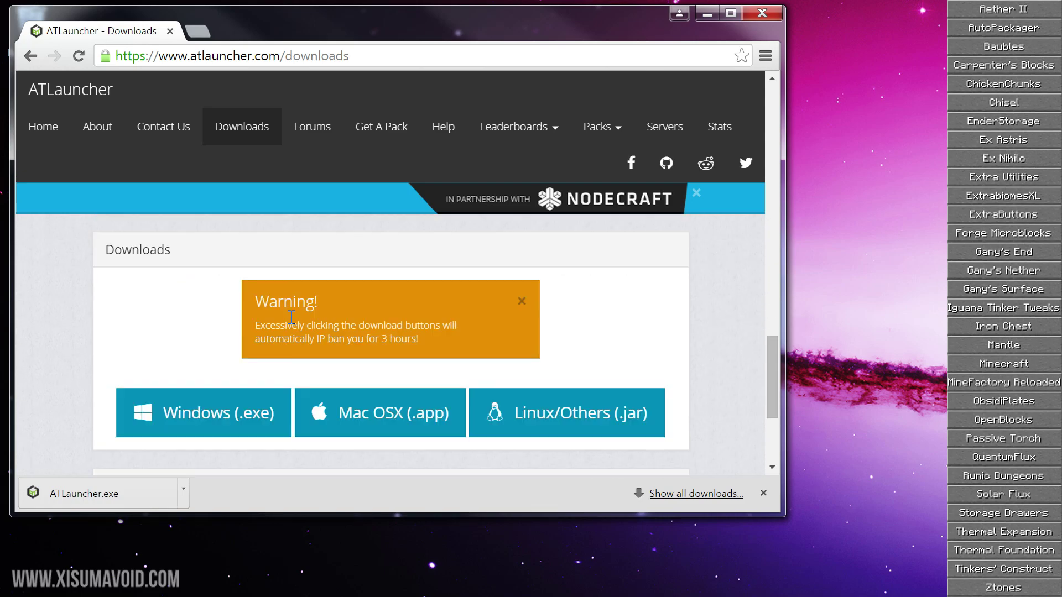
scroll(290, 323, down, 2)
scroll(316, 354, up, 1)
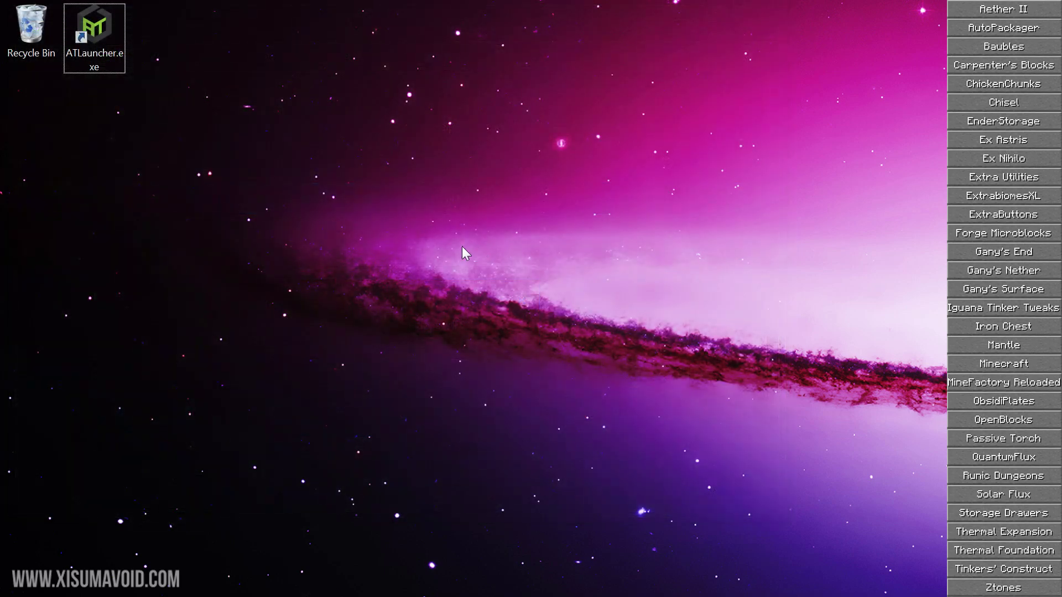
Launch ATLauncher.exe with its console and switch to the Accounts tab
double_click(121, 31)
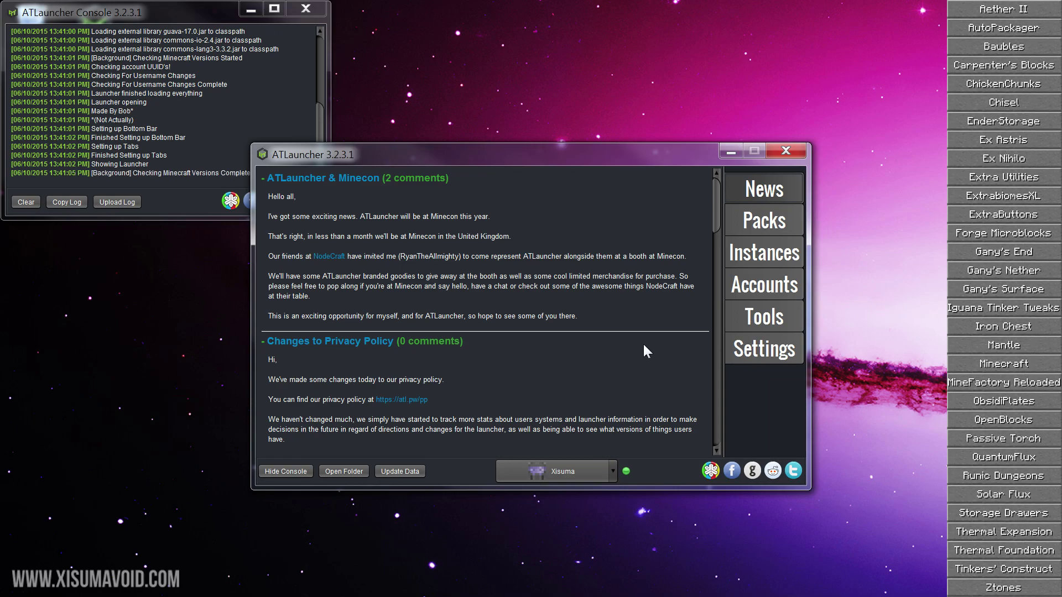
click(760, 287)
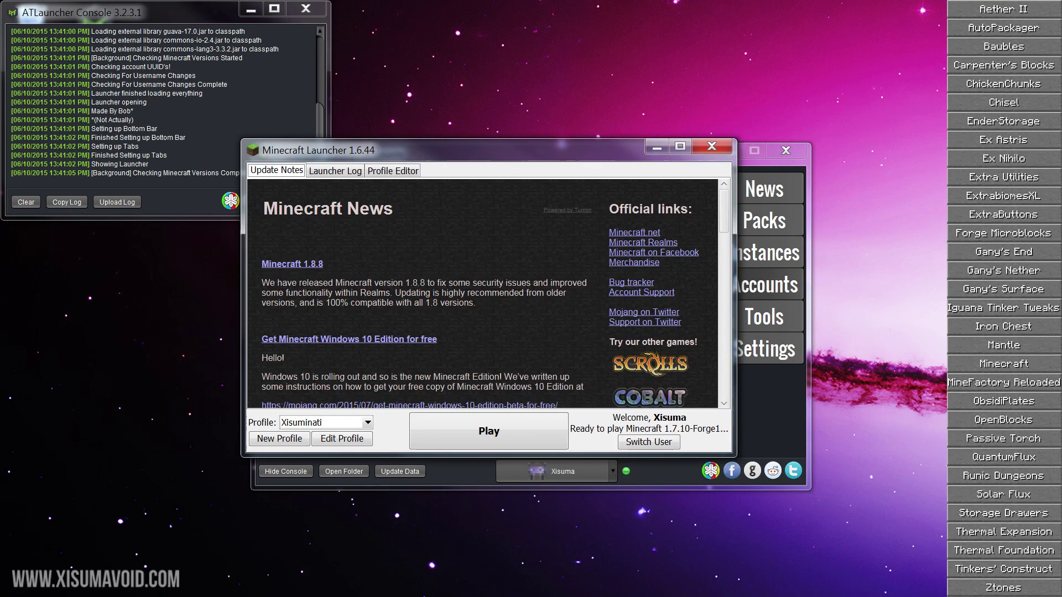
View the Switch User login form, then close the Minecraft Launcher window
click(644, 447)
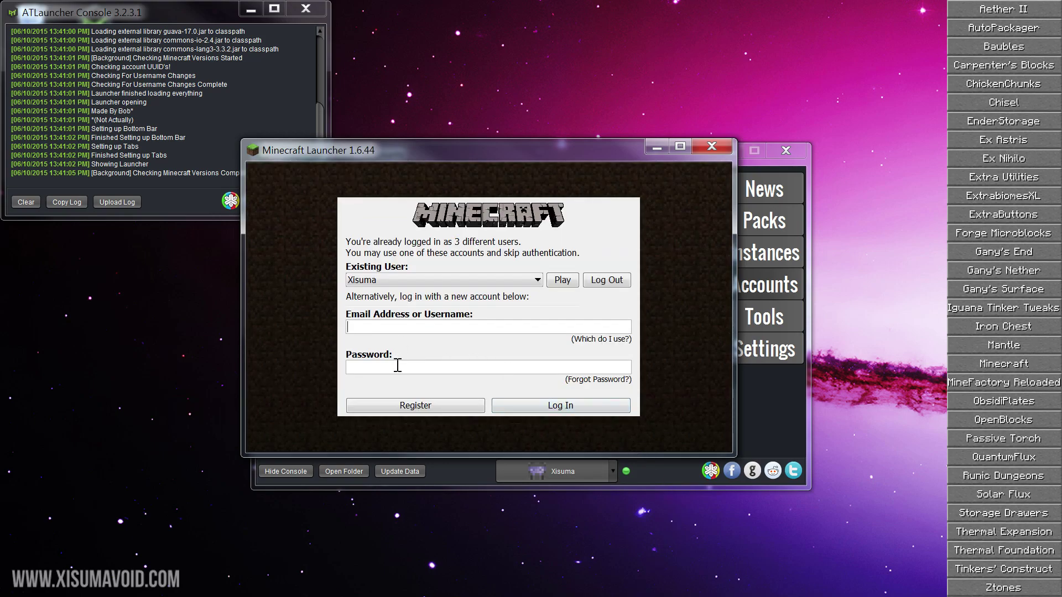
click(713, 146)
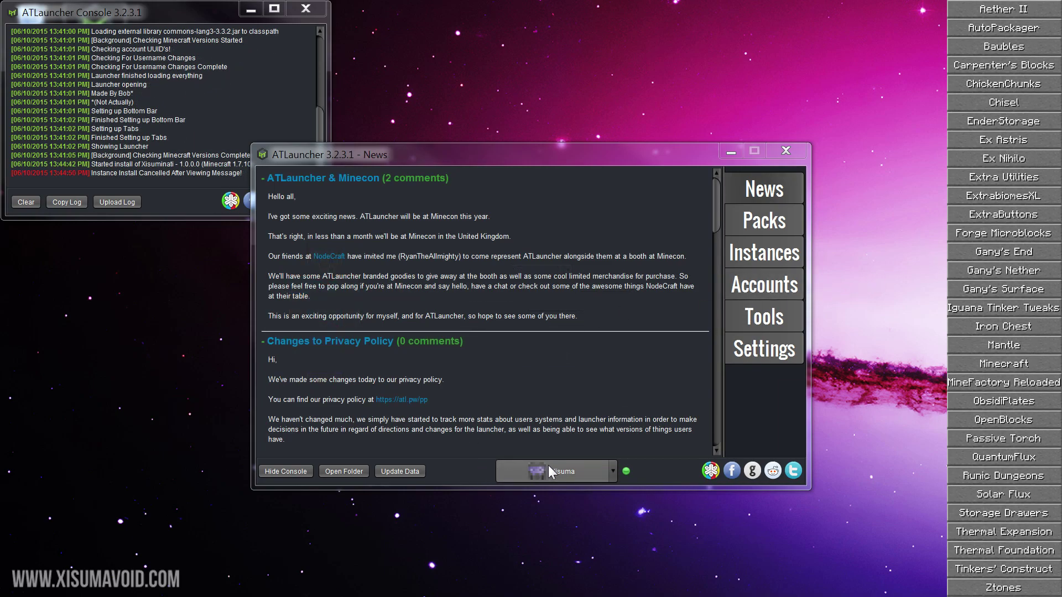
Search Packs for 'xisum' and create a new Xisuminati instance
click(764, 220)
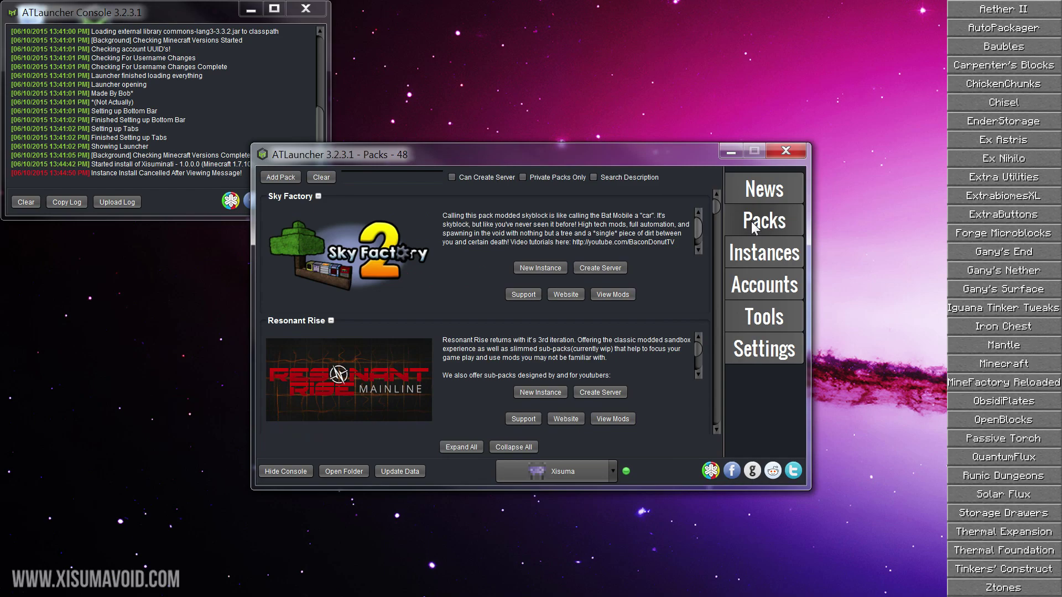
click(401, 175)
text(xisum)
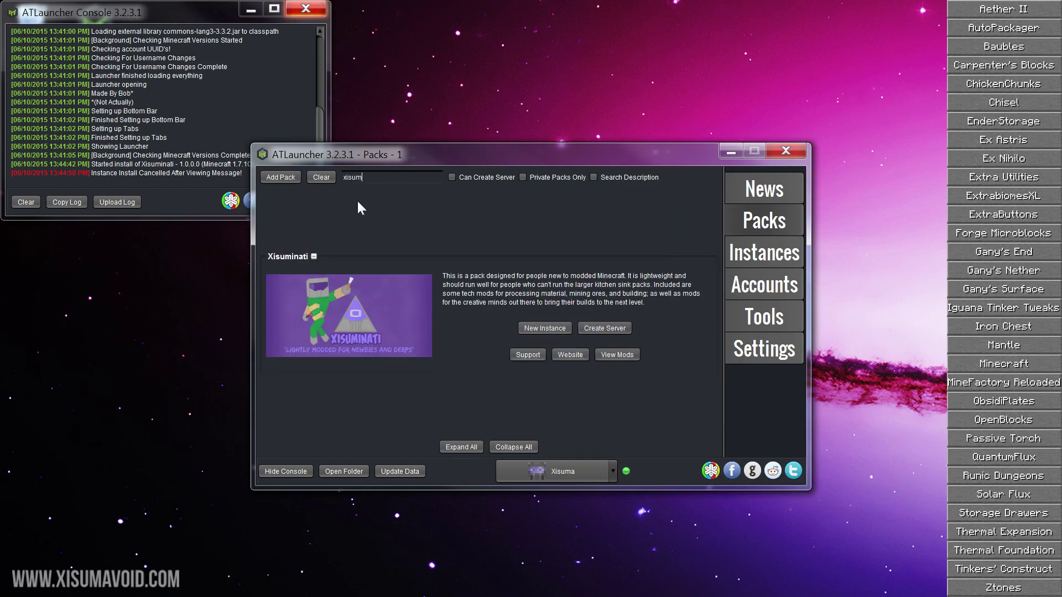
click(544, 328)
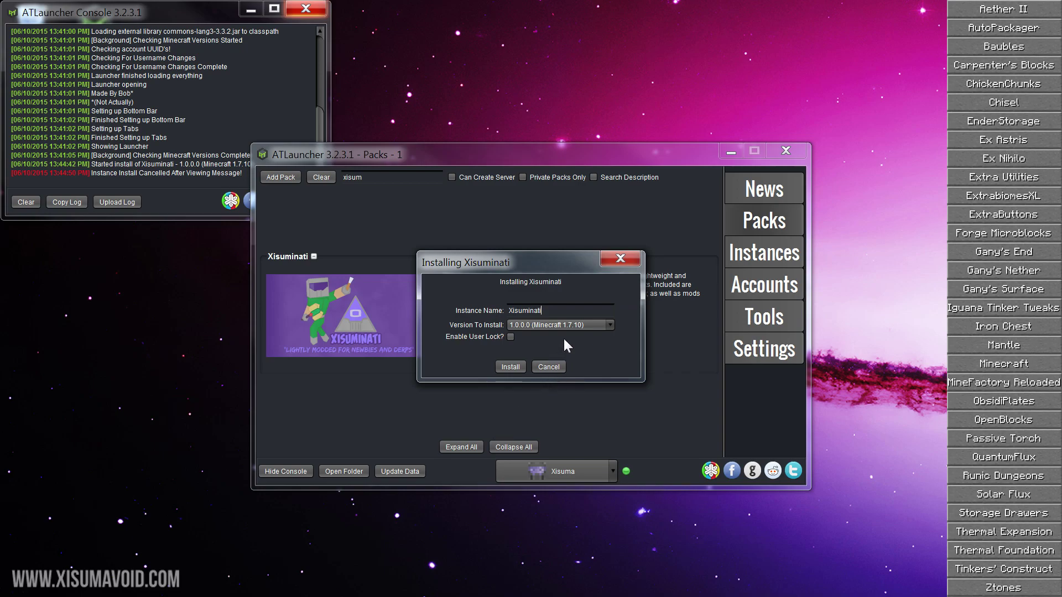
Pick version 1.0.0.0 (Minecraft 1.7.10), name the instance Xisuminati2, and install it
click(557, 320)
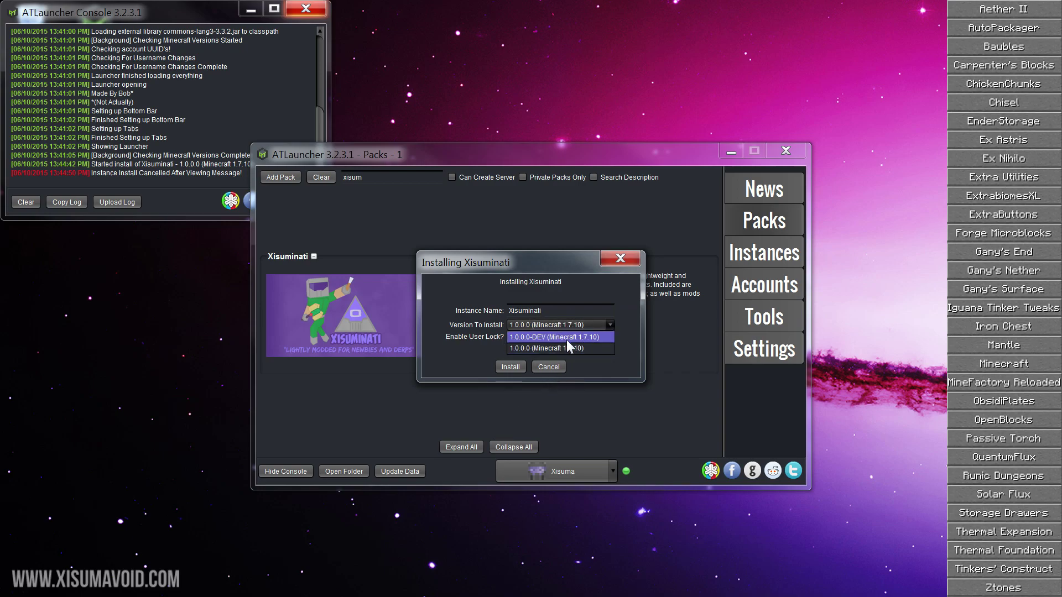
click(535, 350)
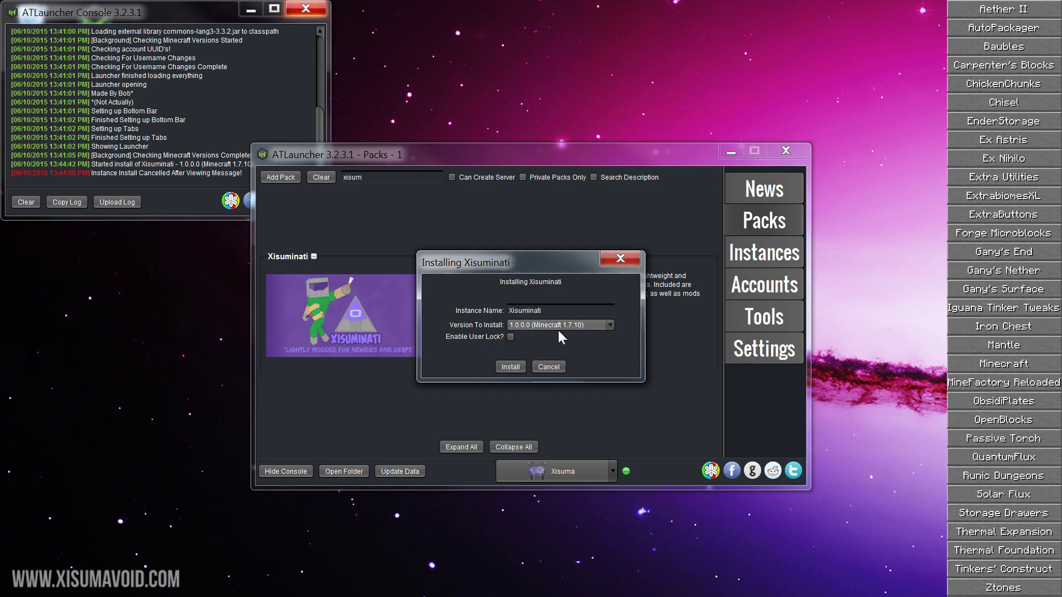
click(558, 327)
click(545, 350)
click(549, 309)
click(504, 365)
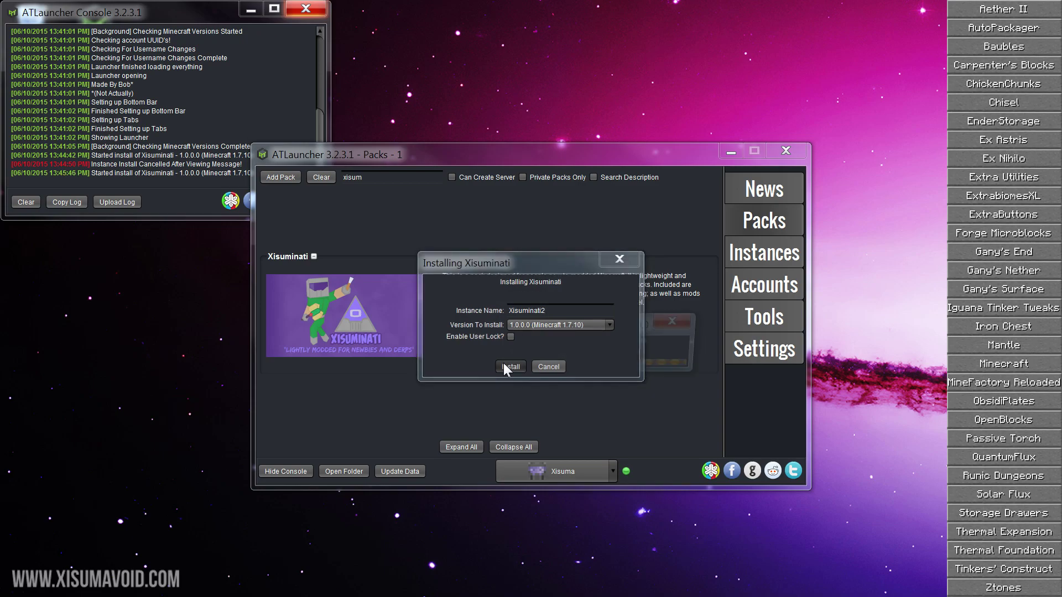
Dismiss the Java message and install only the required mods, leaving JourneyMap unticked
click(694, 343)
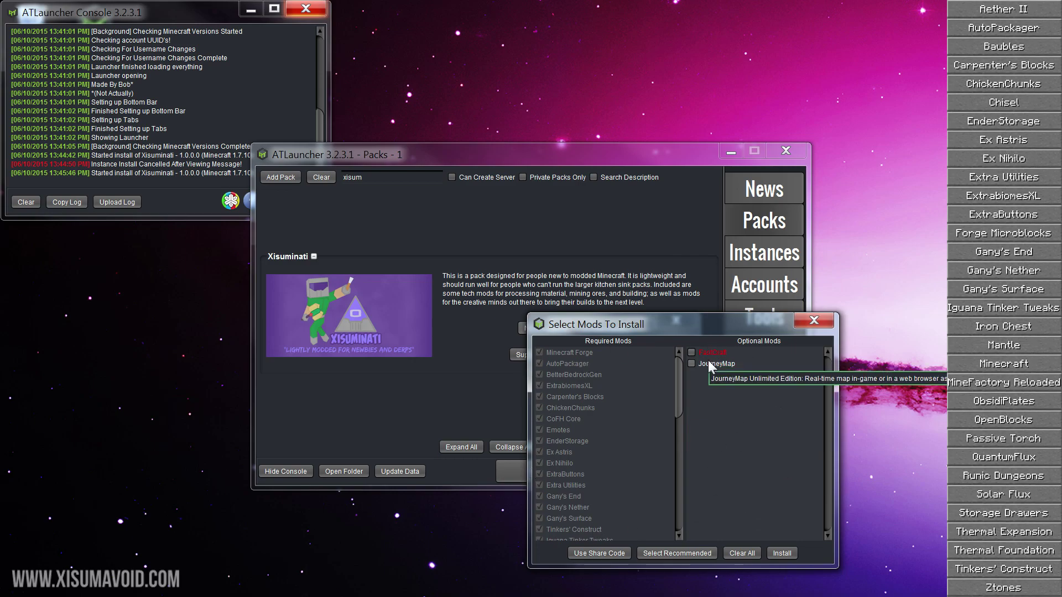
click(781, 553)
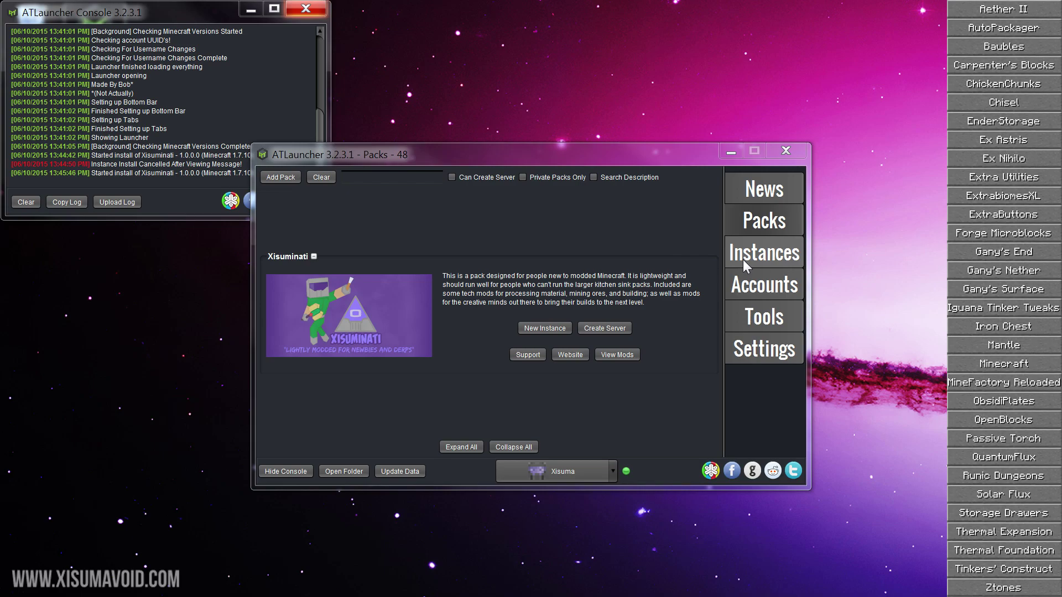
Find Xisuminati2 in Instances, check that all its mods are enabled, then close the list
click(764, 258)
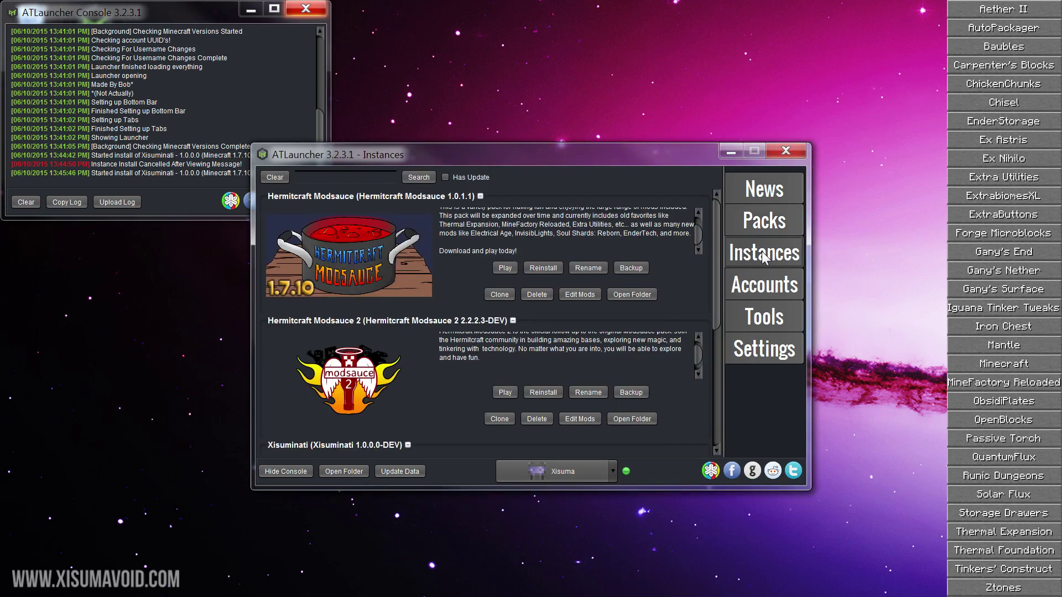
drag(715, 219, 710, 384)
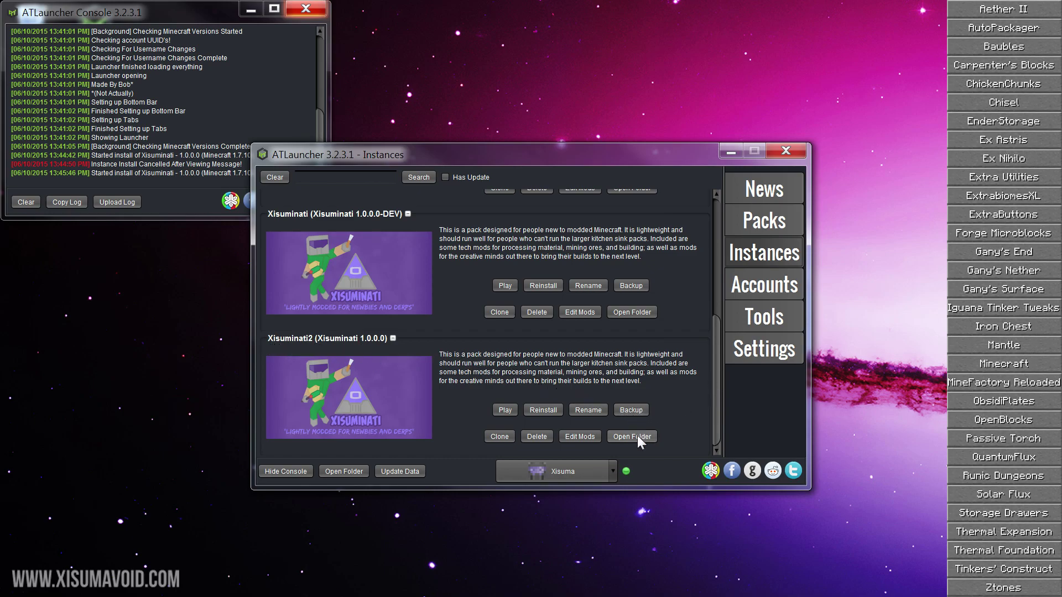
click(581, 436)
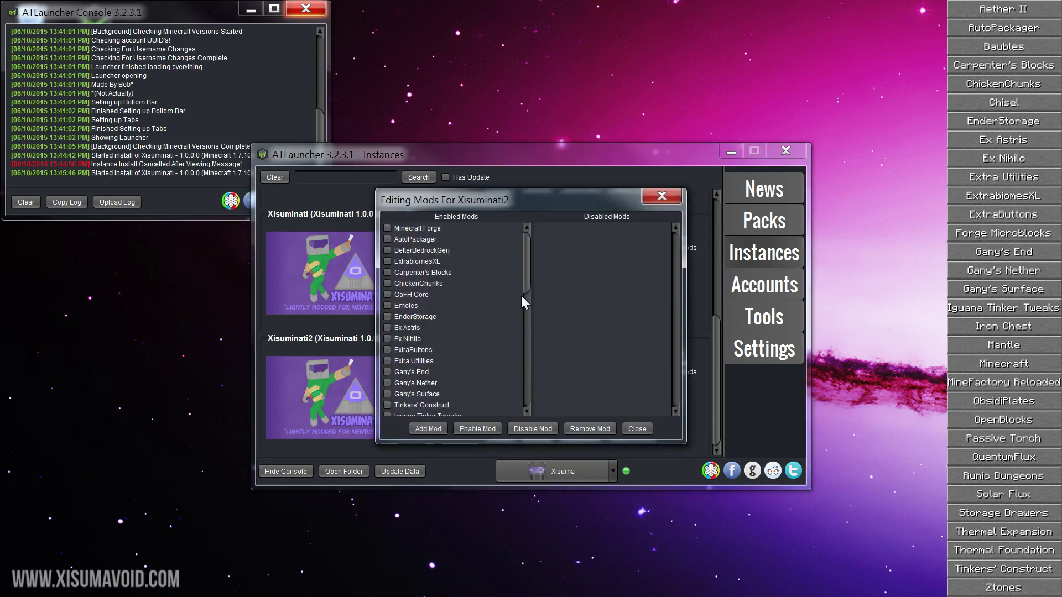
mouse_move(526, 268)
mouse_down()
mouse_move(525, 389)
mouse_move(522, 263)
mouse_up()
click(661, 195)
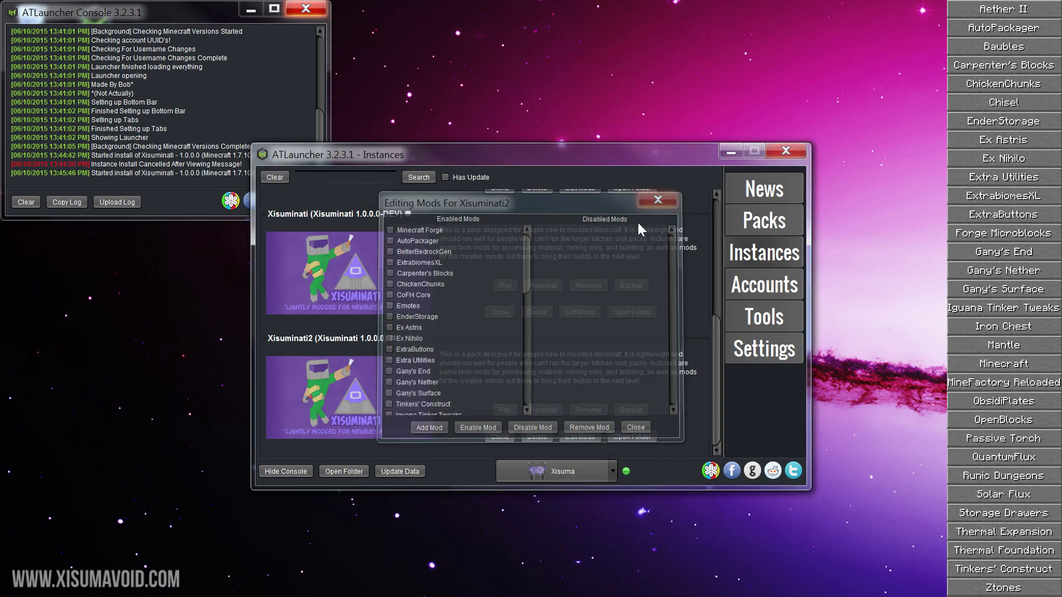